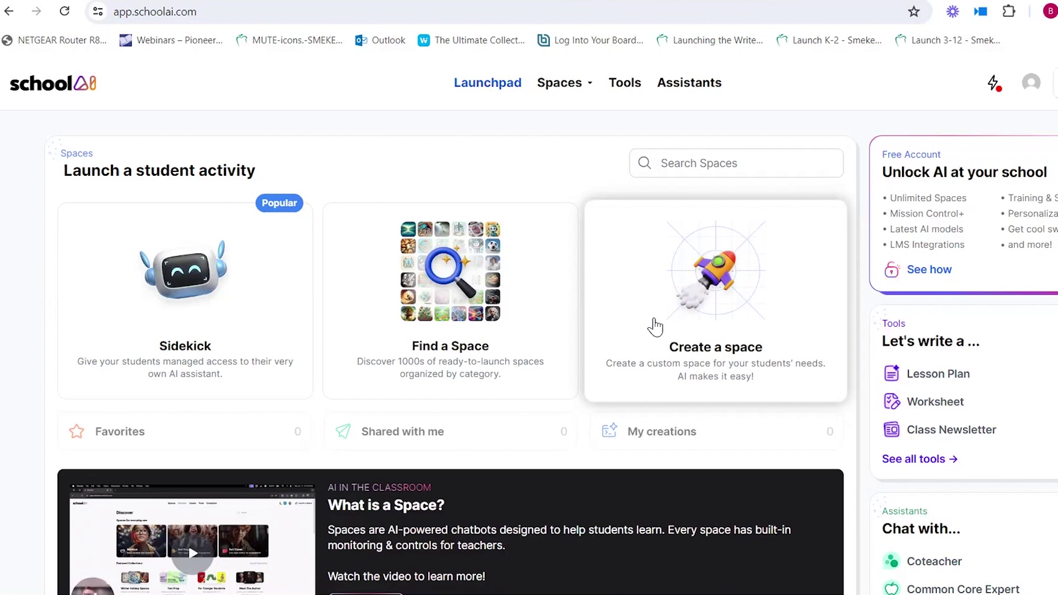
Go from the Spaces menu to the Discover page and start a space search
left_click(590, 90)
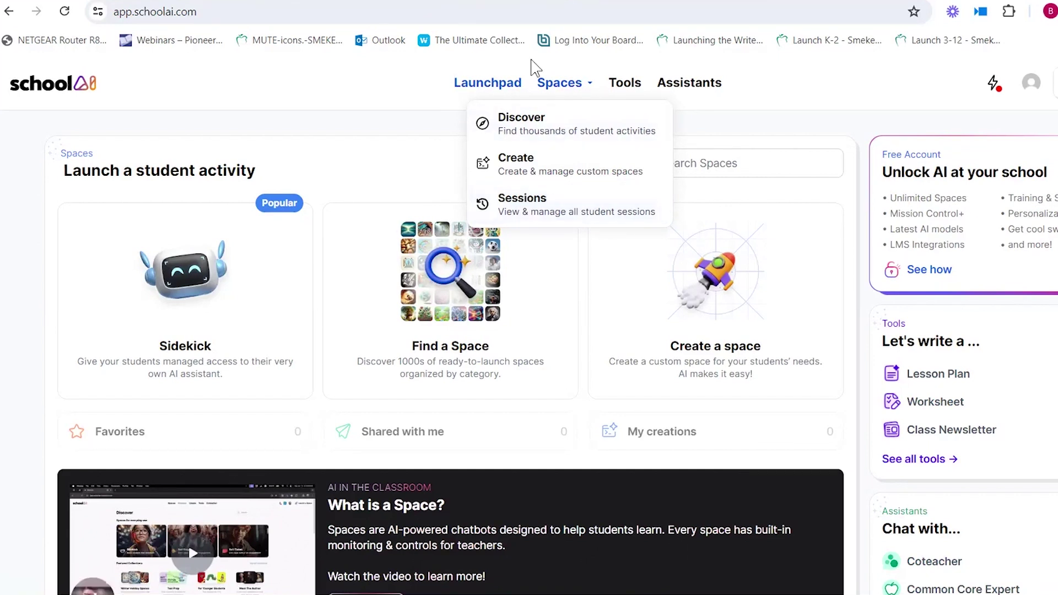
left_click(449, 295)
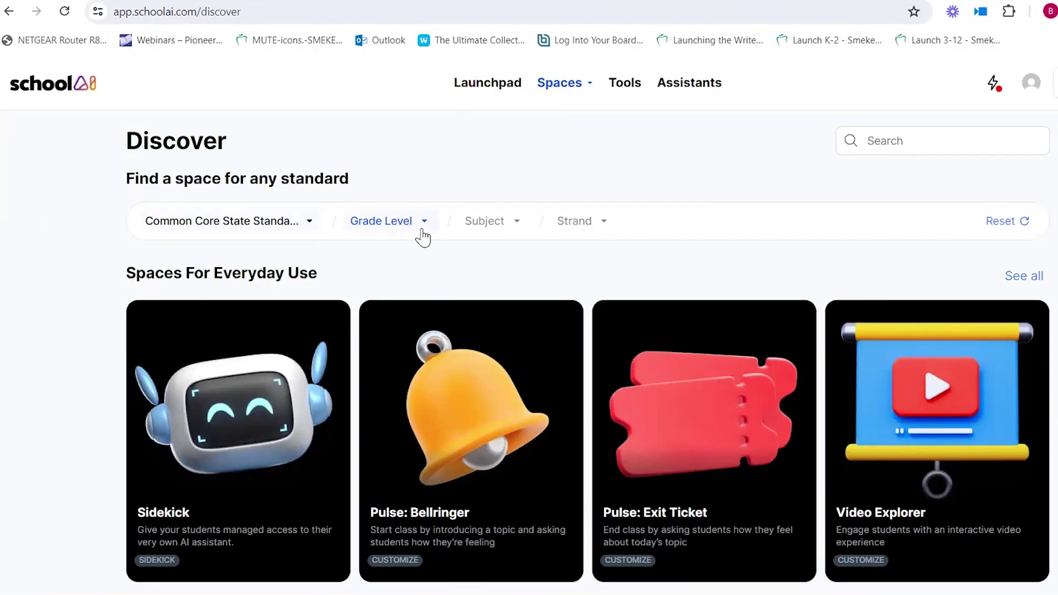
left_click(884, 141)
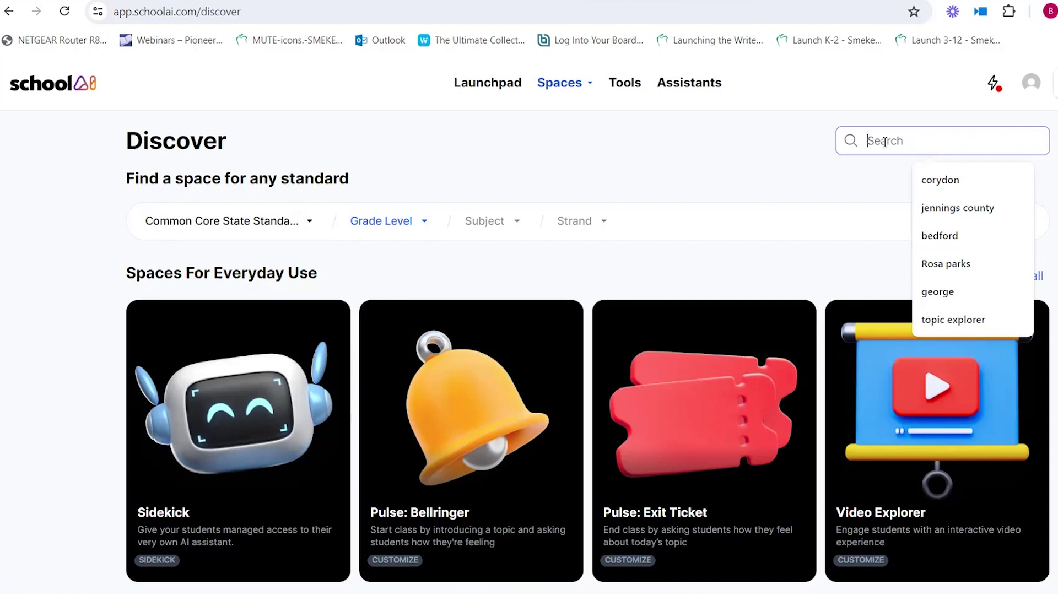
Search 'Rosa parks' and launch the 'A Conversation with Rosa Parks' space
left_click(956, 270)
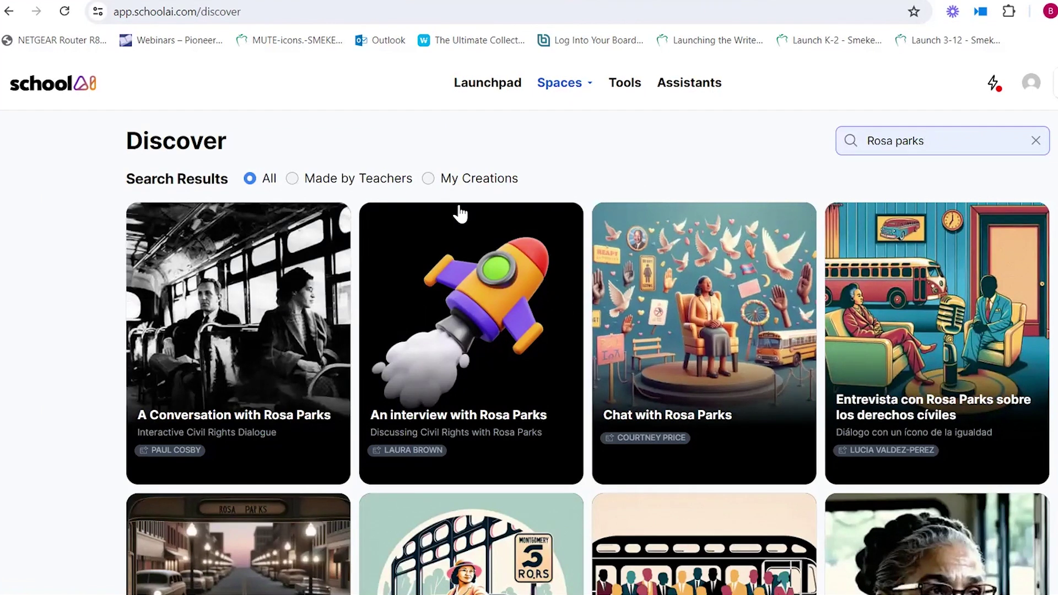
left_click(217, 345)
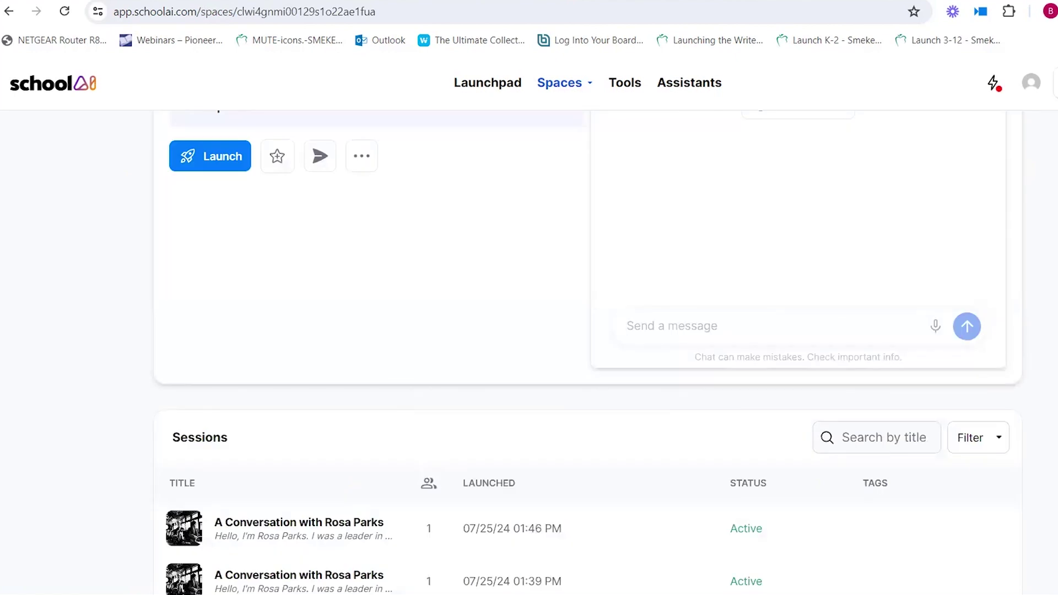
scroll(587, 352, "up", 5)
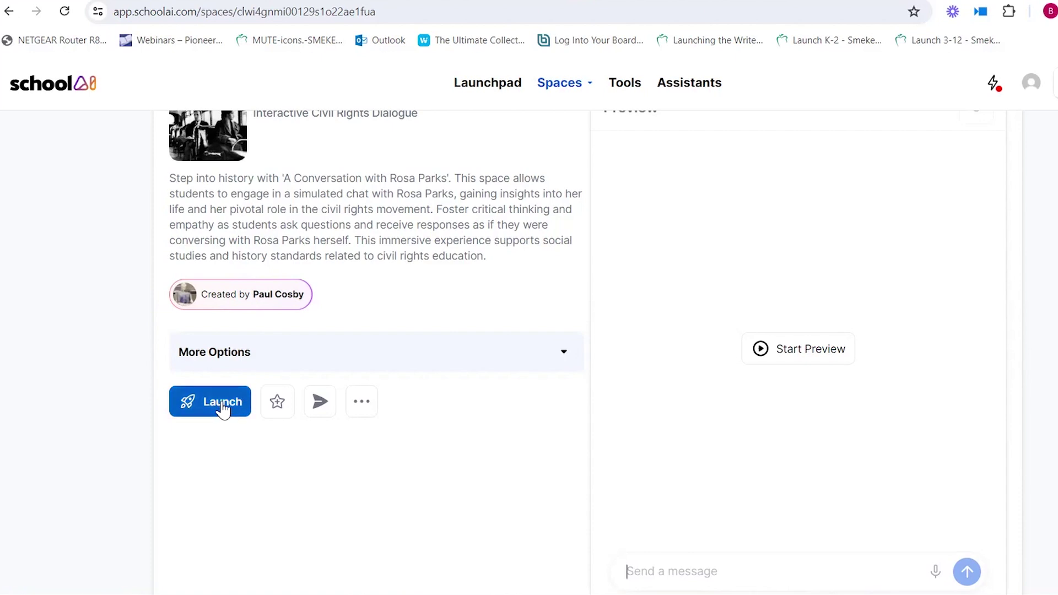
left_click(222, 404)
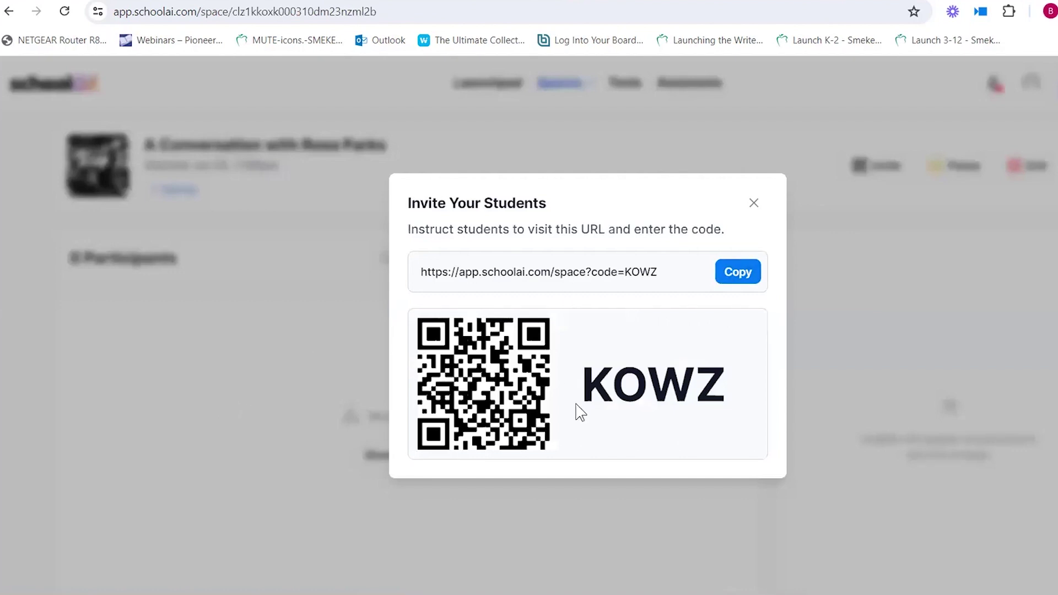
Copy the student invite link and open it in a new browser tab
left_click(735, 273)
key("ctrl+t")
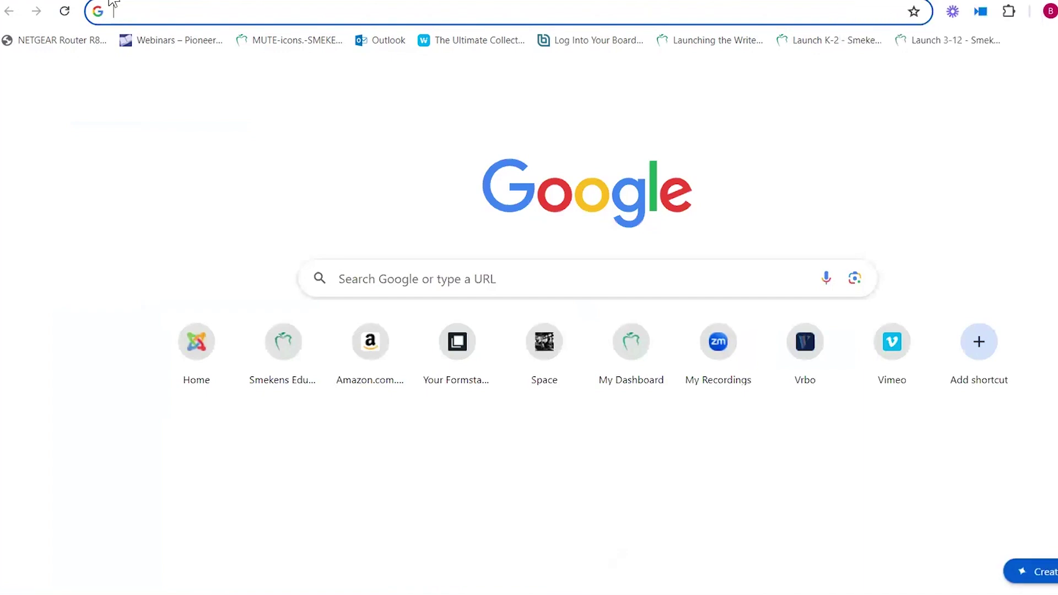
left_click(121, 15)
key("ctrl+v")
key("Return")
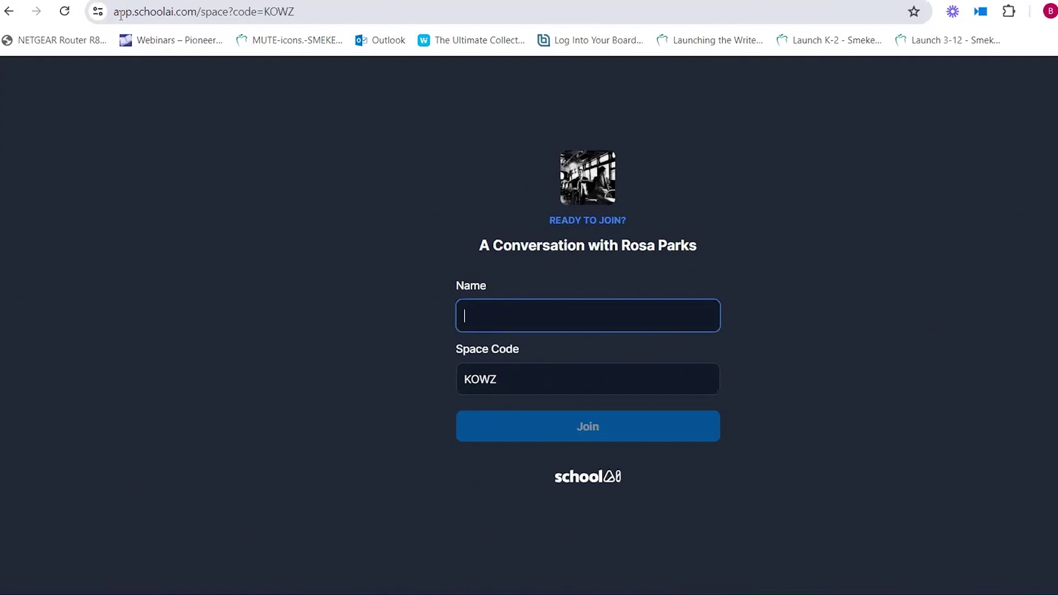
Enter a student name and join the Rosa Parks conversation
type("Bridget")
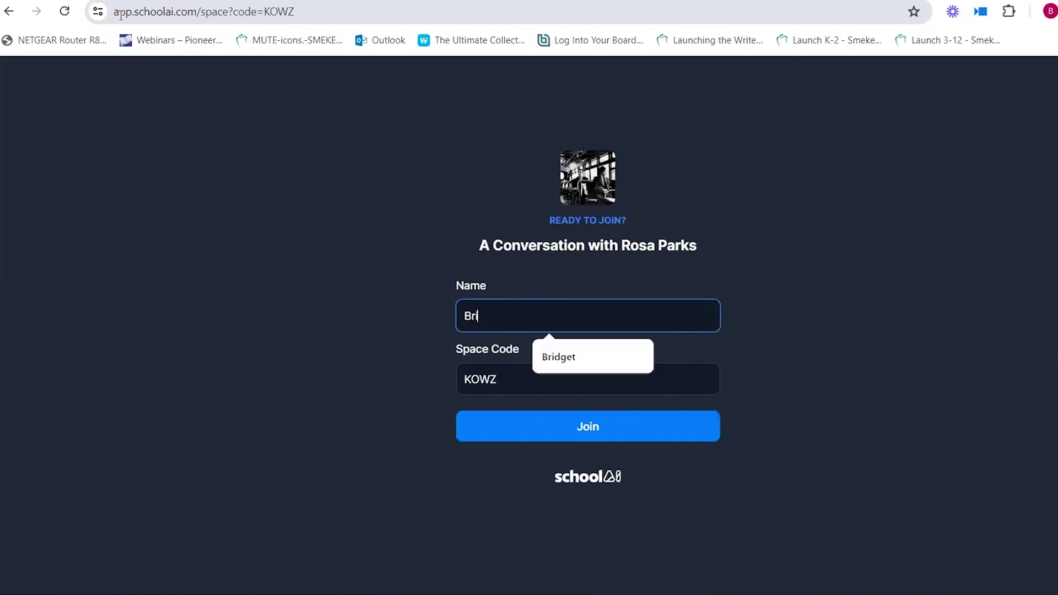
left_click(543, 430)
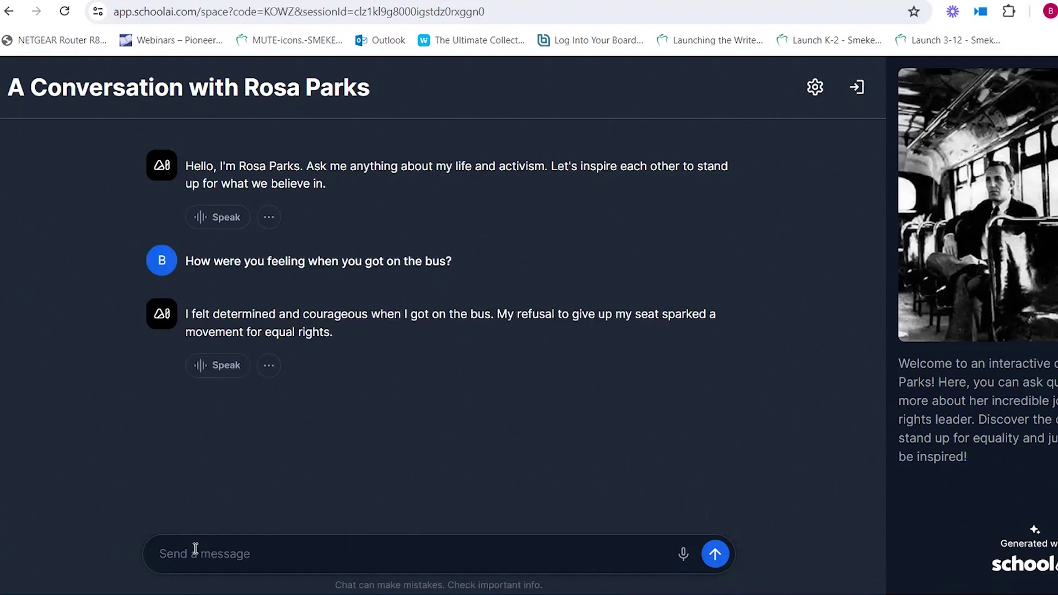
Ask Rosa Parks 'Did you actually go to jail?'
type("How I")
key("BackSpace")
key("BackSpace")
key("BackSpace")
key("BackSpace")
key("BackSpace")
type("Did you actually go to jail?")
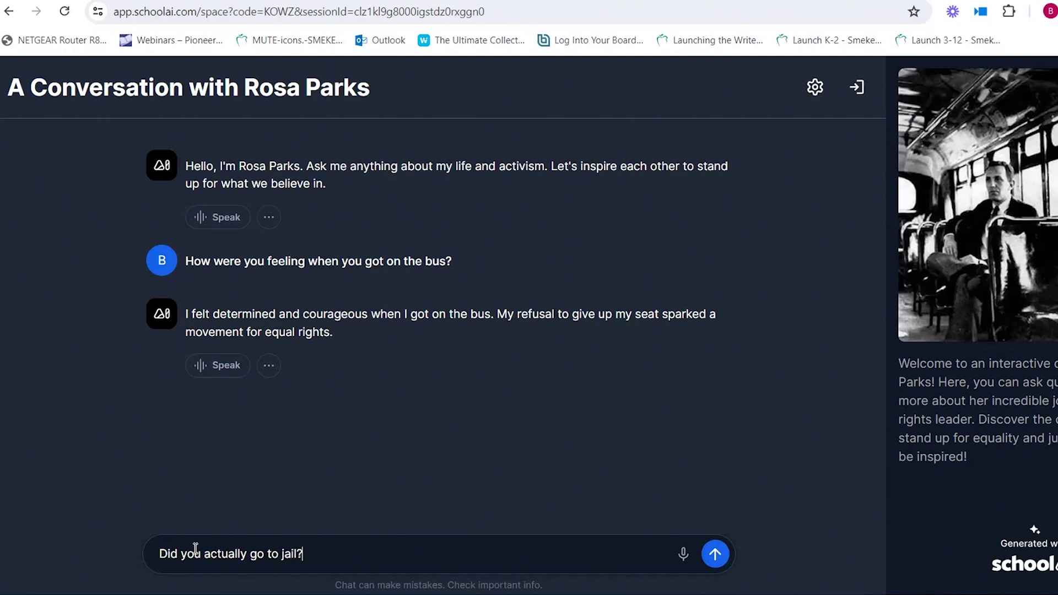
key("Return")
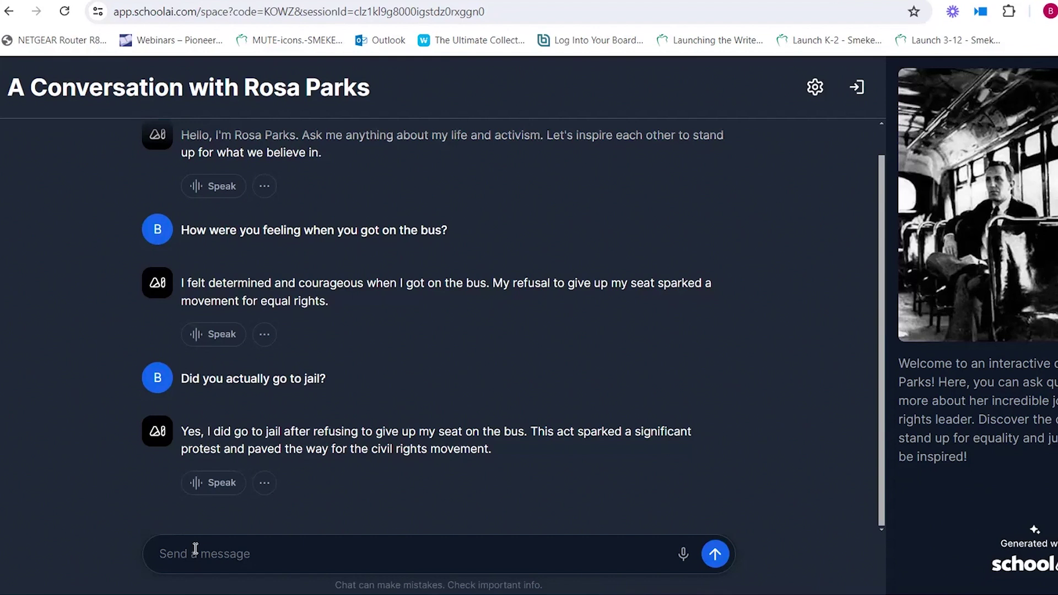
Follow up with 'How long were you in jail?'
type("HOw")
key("BackSpace")
key("BackSpace")
key("BackSpace")
type("ow long were you in jail?")
key("Return")
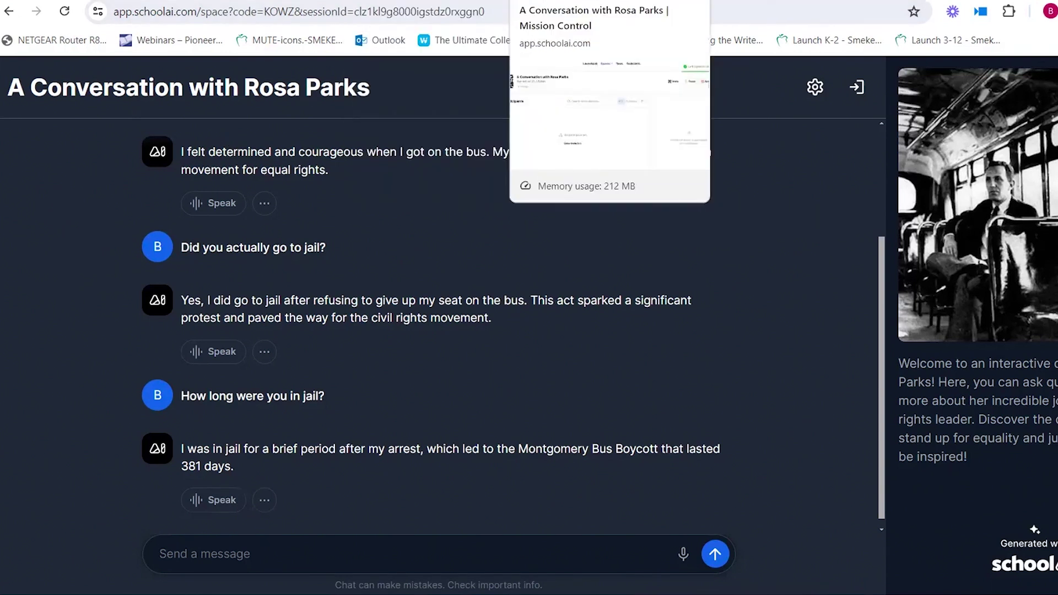
Check Mission Control, then search Discover for 'topic explorer' and open Topic Explorer
left_click(573, 0)
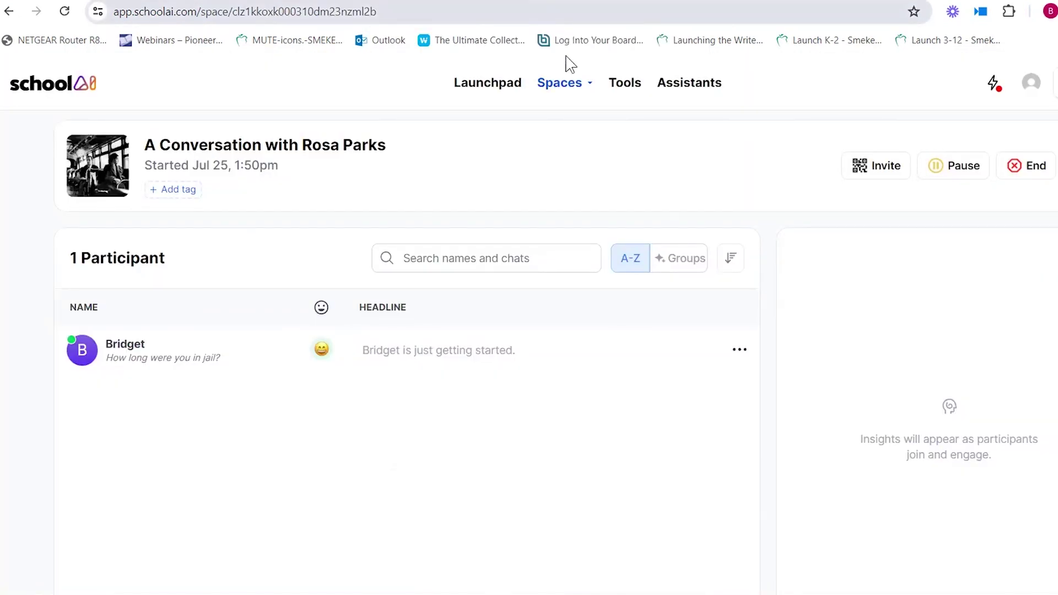
left_click(573, 93)
left_click(530, 120)
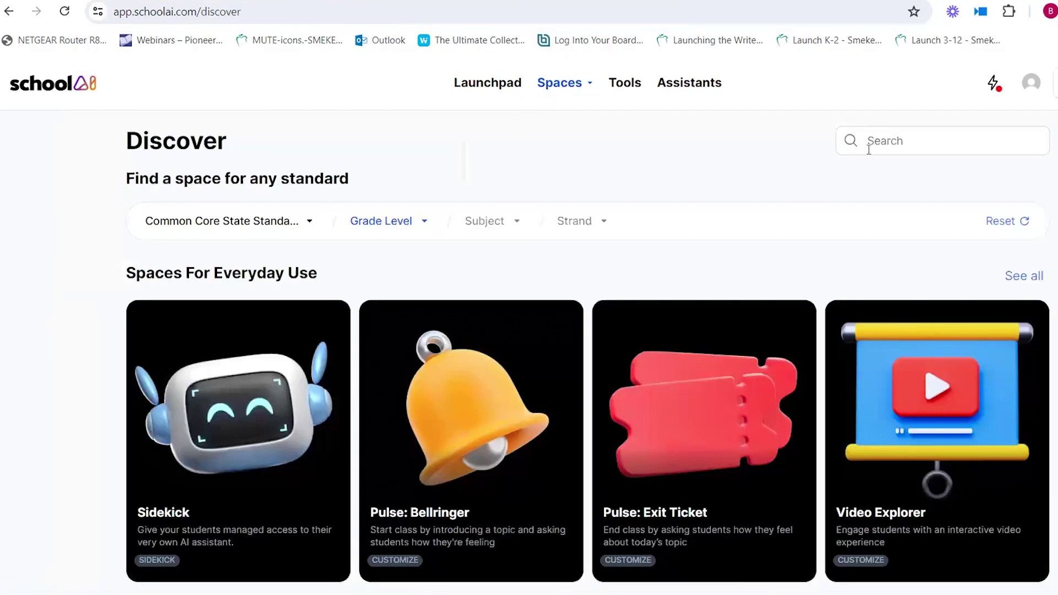
left_click(870, 141)
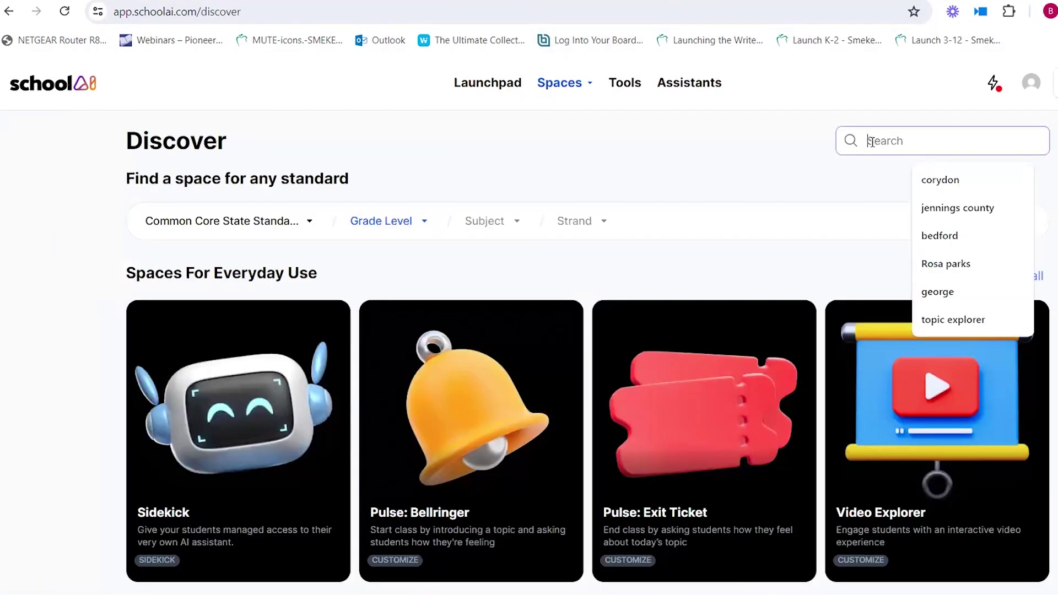
left_click(950, 321)
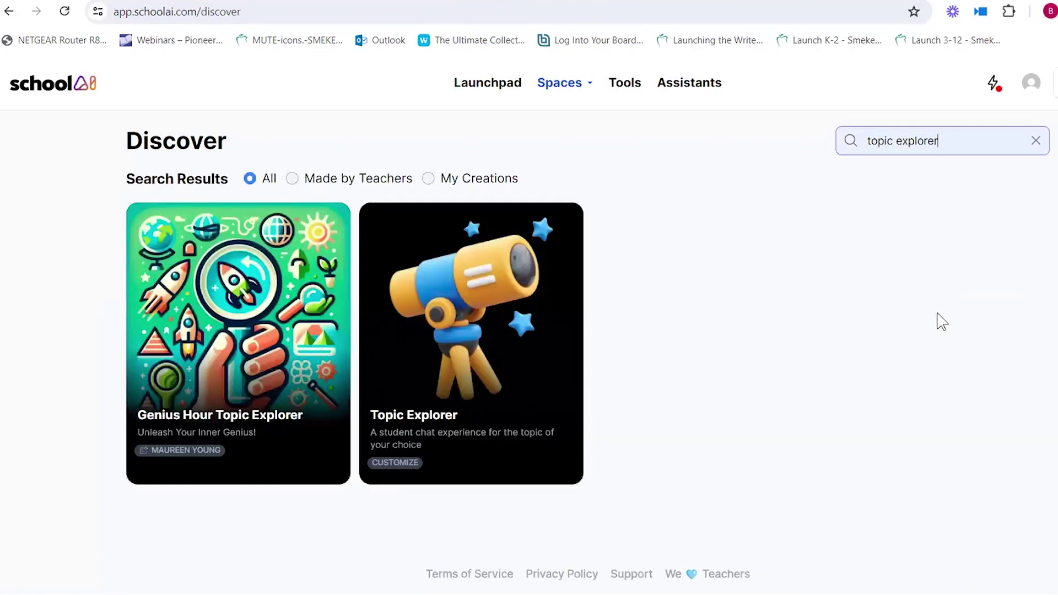
left_click(438, 350)
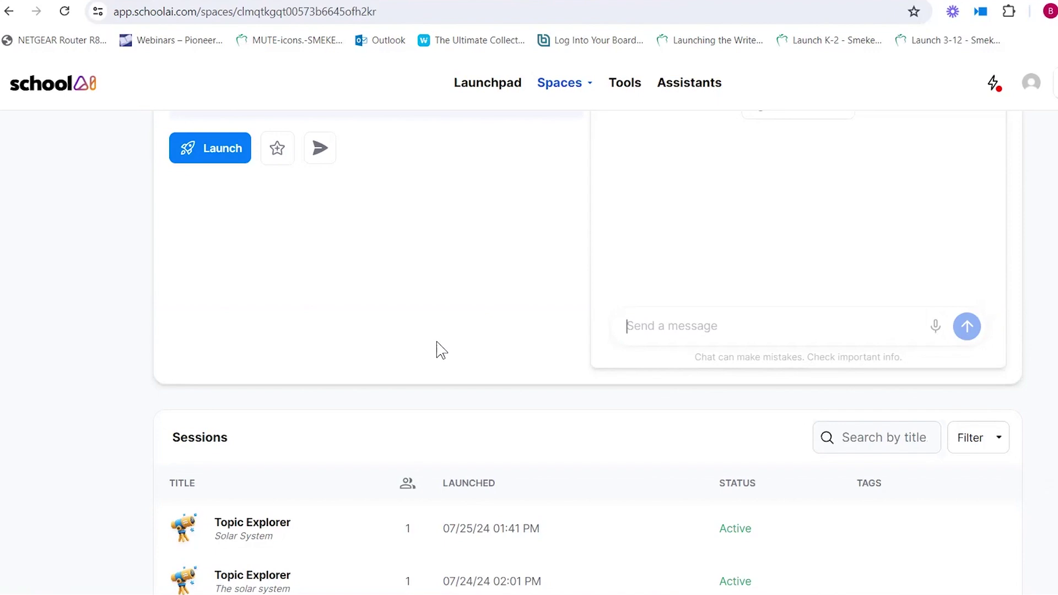
Paste 'Solar System' as the Topic Explorer topic and launch it
scroll(645, 218, "up", 6)
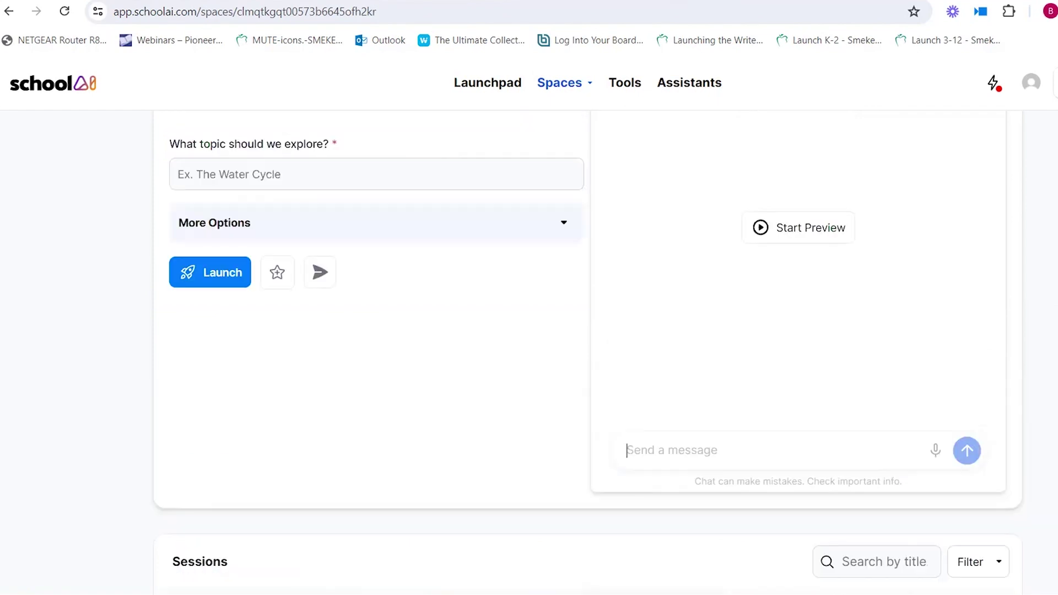
left_click(214, 366)
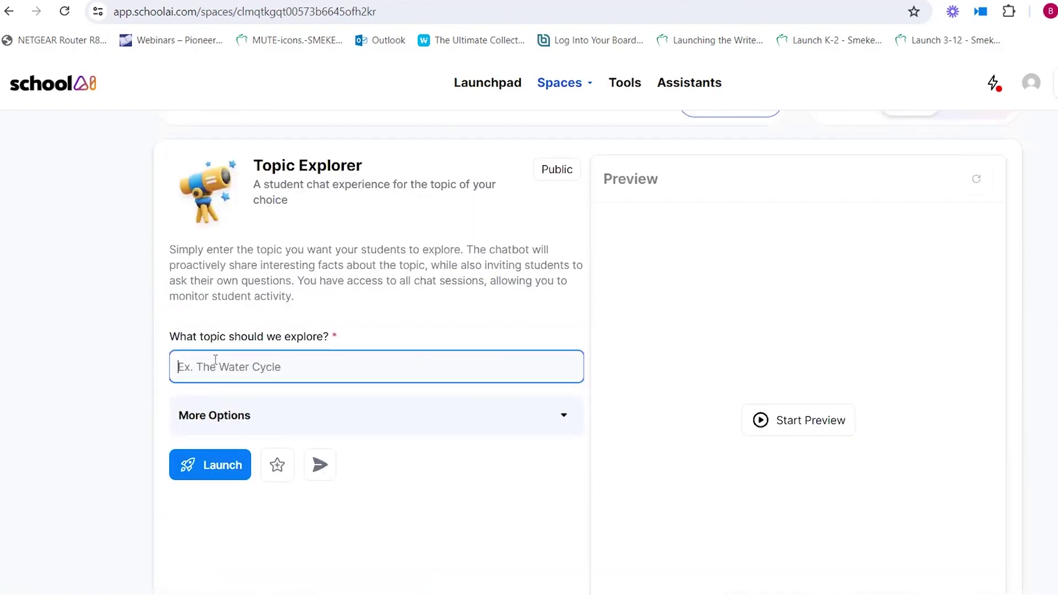
key("ctrl+v")
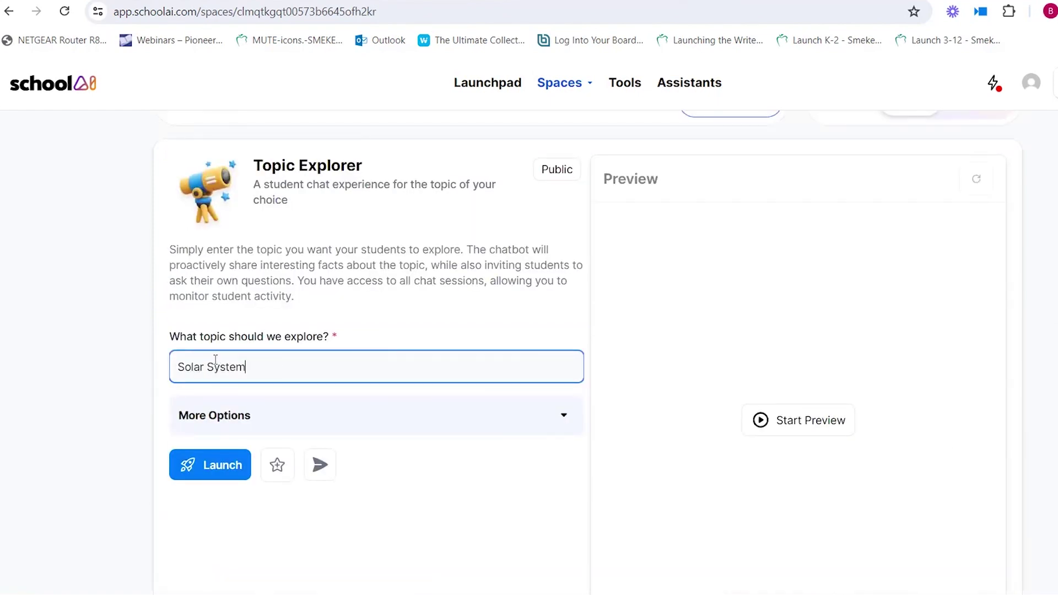
left_click(196, 471)
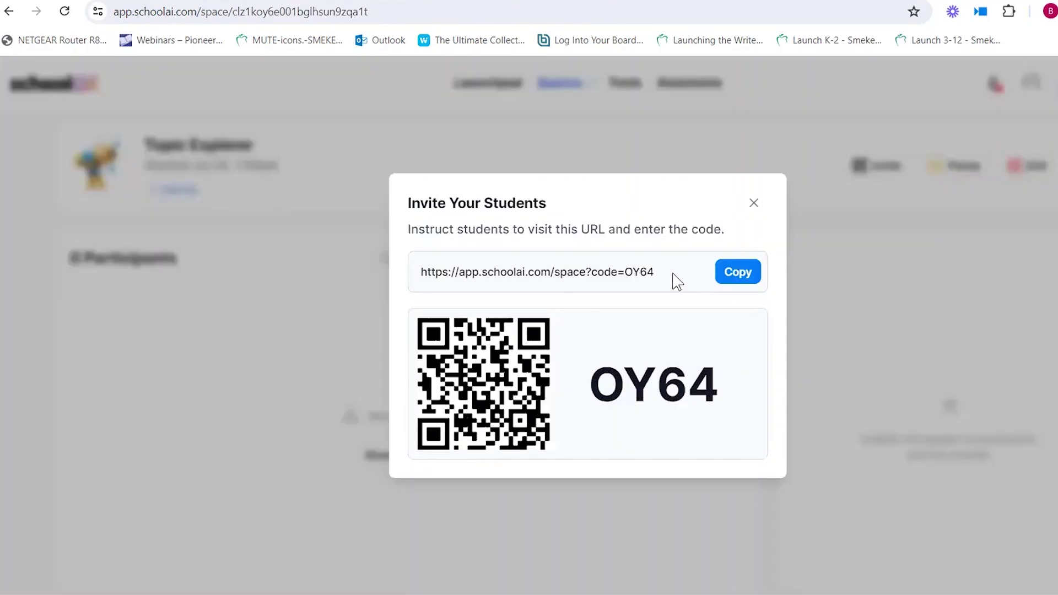
Open the copied Topic Explorer invite link in a new tab and join with a student name
left_click(738, 273)
key("ctrl+t")
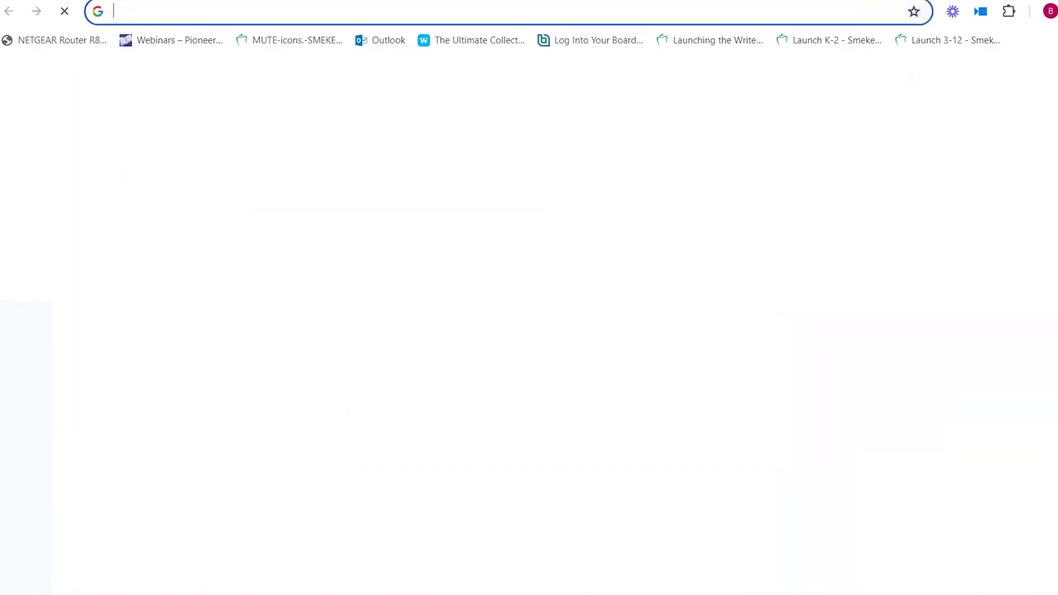
key("ctrl+v")
key("Return")
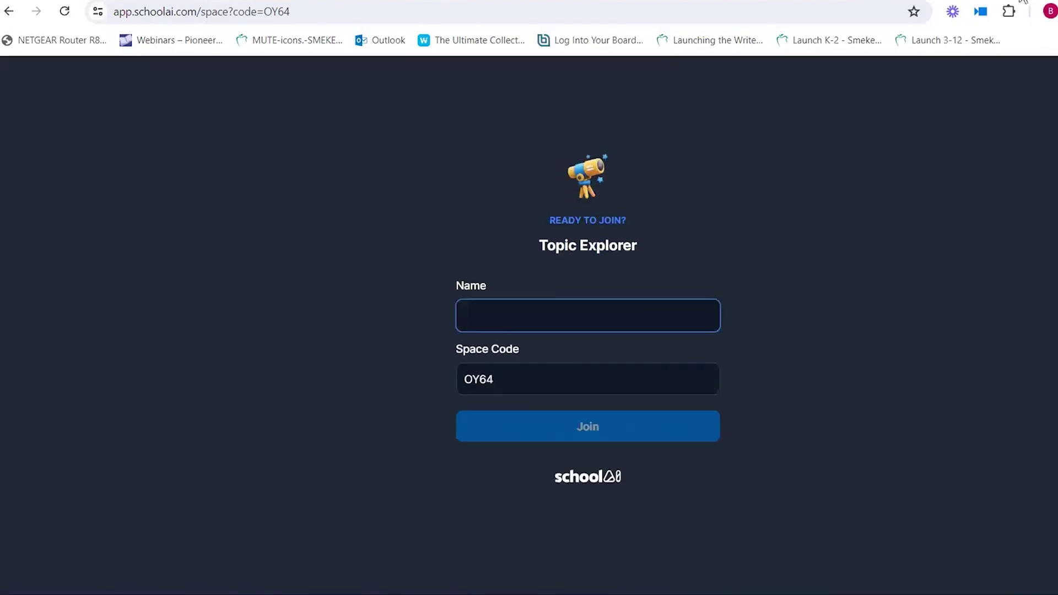
type("Bridget")
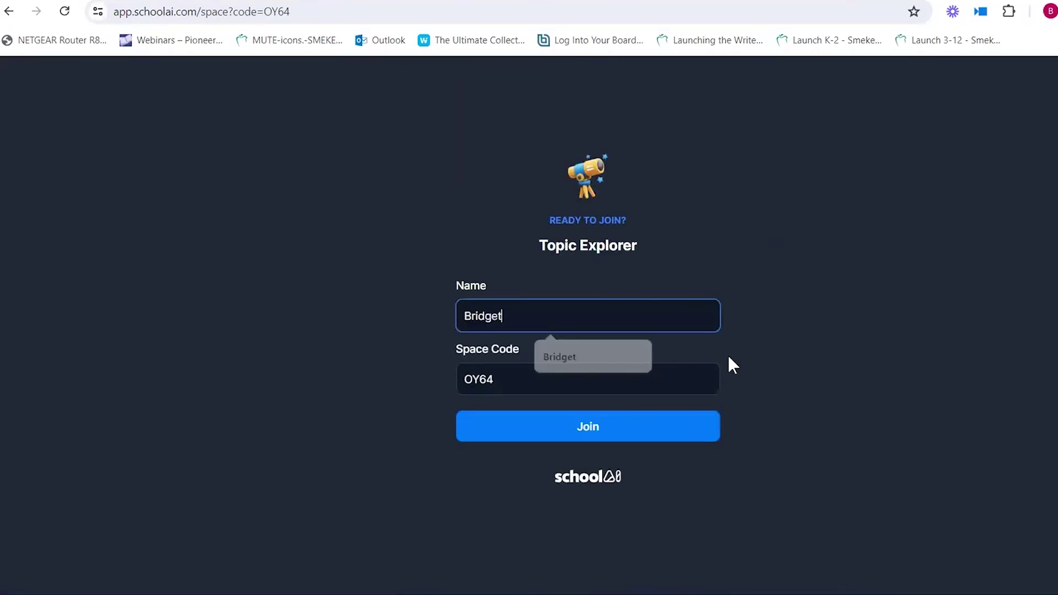
left_click(574, 429)
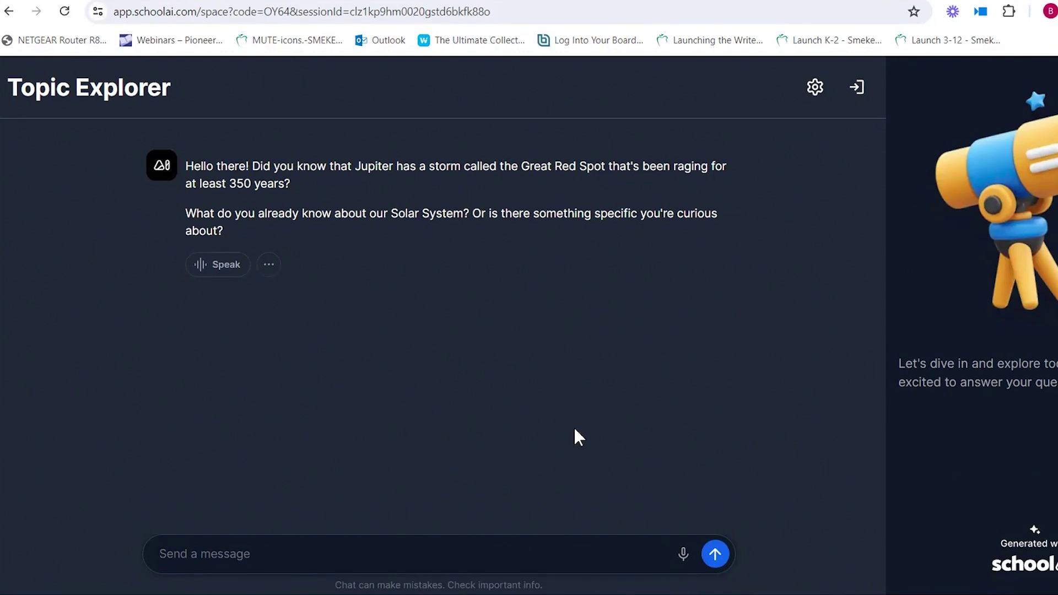
Send 'What is the largest planet?' to the Topic Explorer chat
type("Ho")
key("BackSpace")
key("BackSpace")
type("What is the largest p")
key("BackSpace")
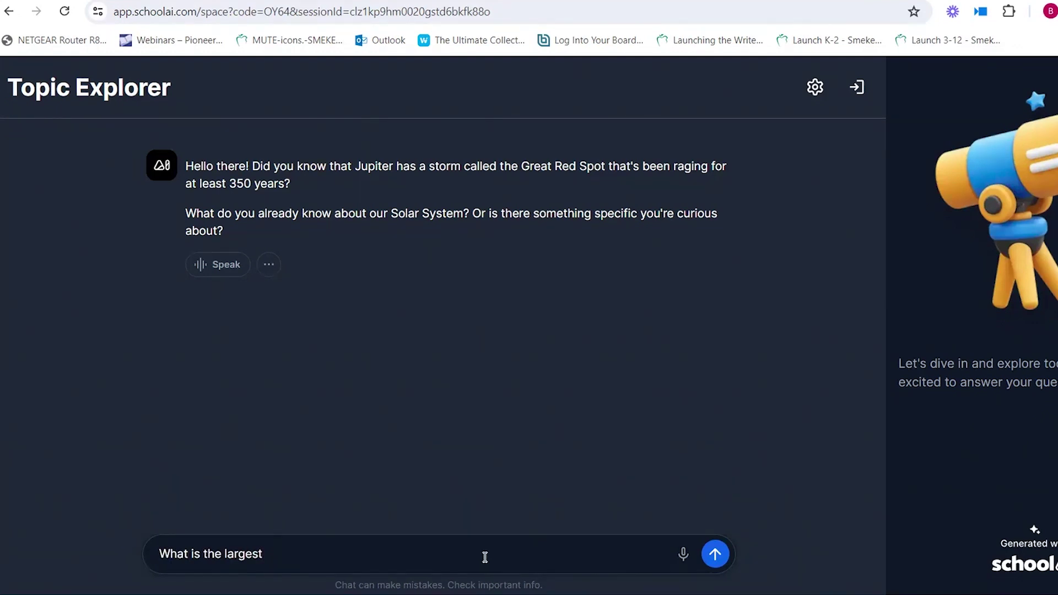
type("planet?")
key("Return")
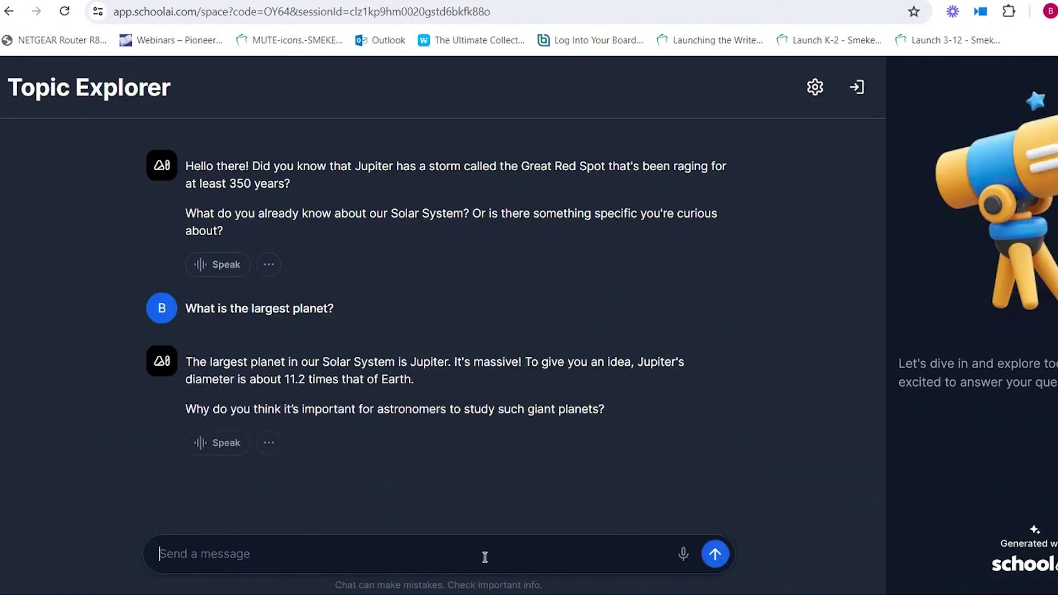